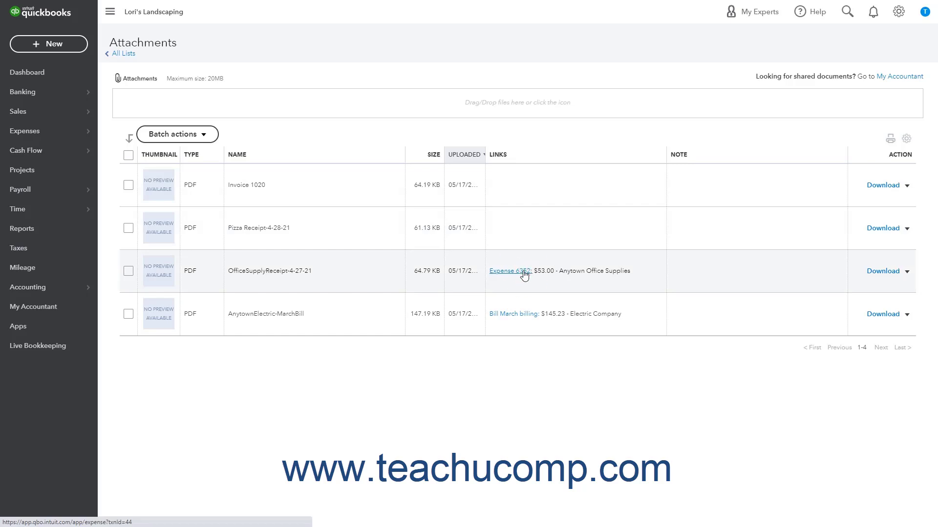
- Check the expense linked to OfficeSupplyReceipt-4-27-21, return to the attachments list, and view the actions available for Invoice 1020
click(524, 276)
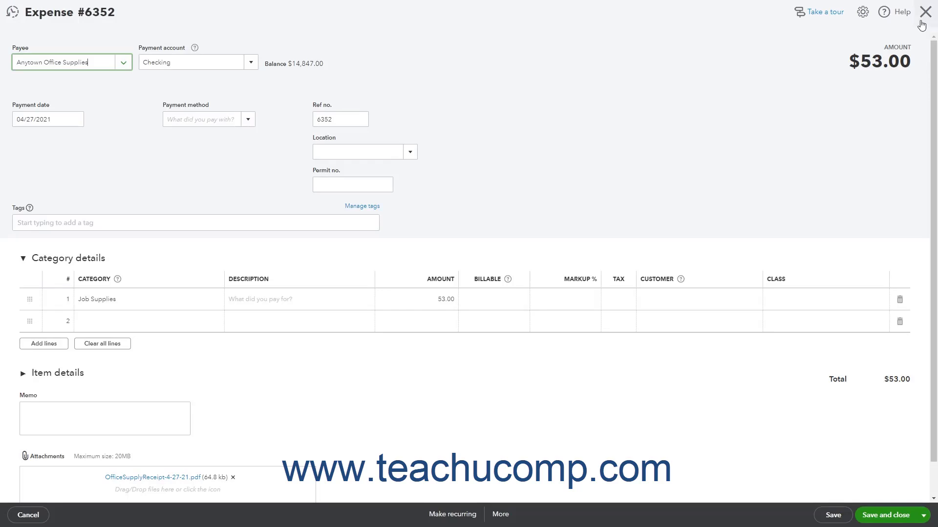
click(922, 15)
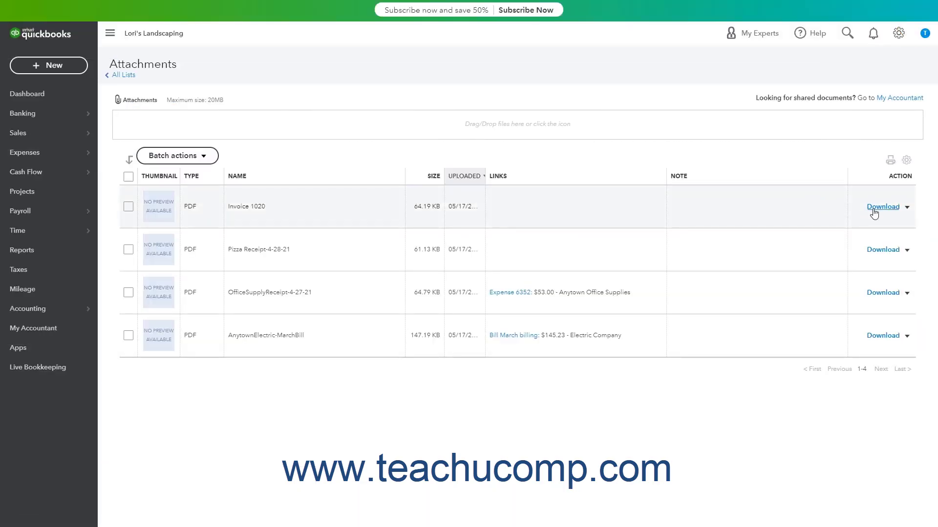
click(907, 208)
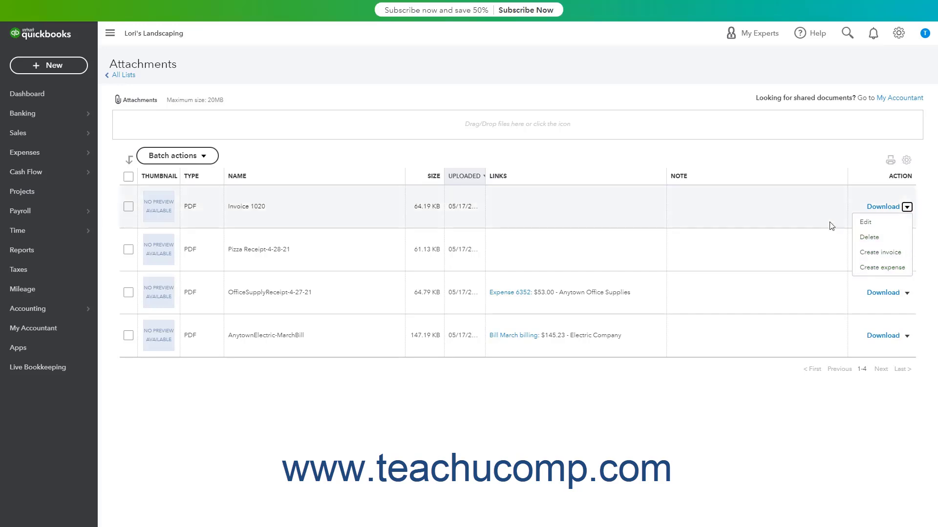
click(769, 154)
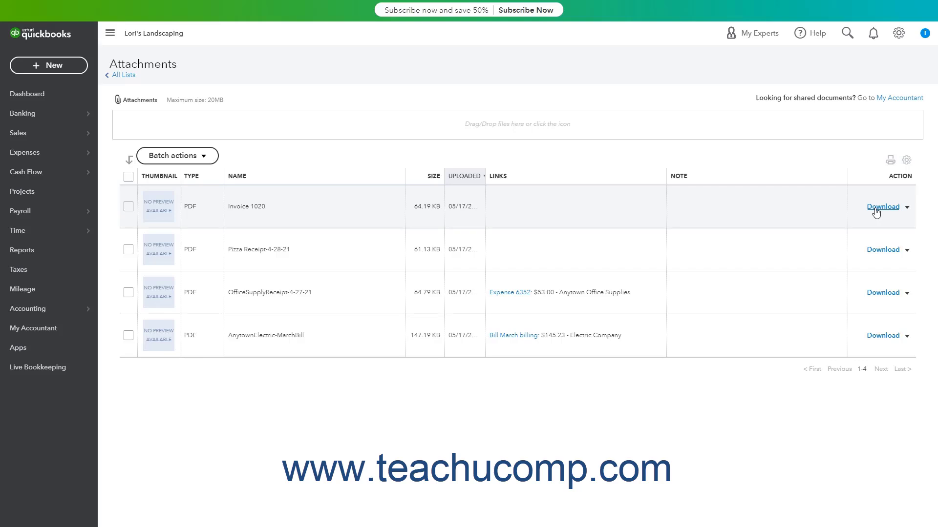
- Select the Invoice 1020 and Pizza Receipt-4-28-21 attachments, review the available batch actions, and clear the selection
click(129, 208)
click(128, 251)
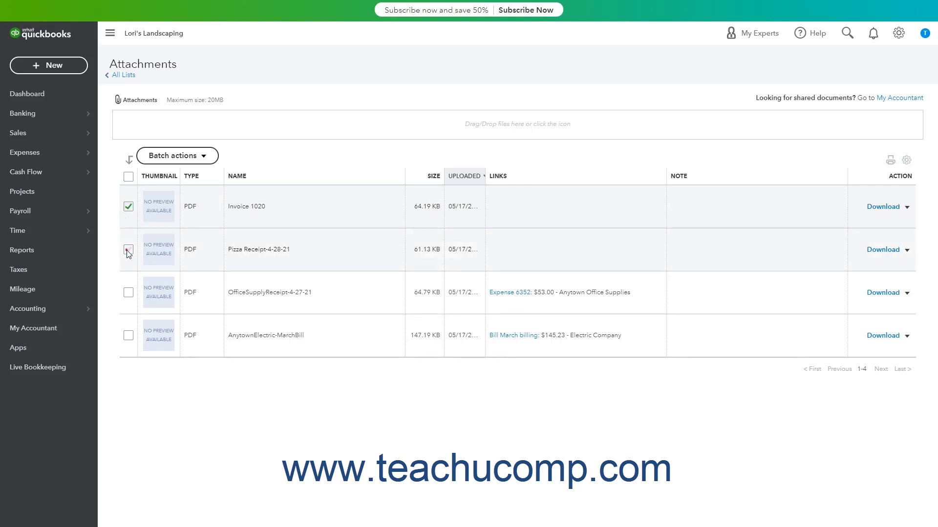
click(210, 163)
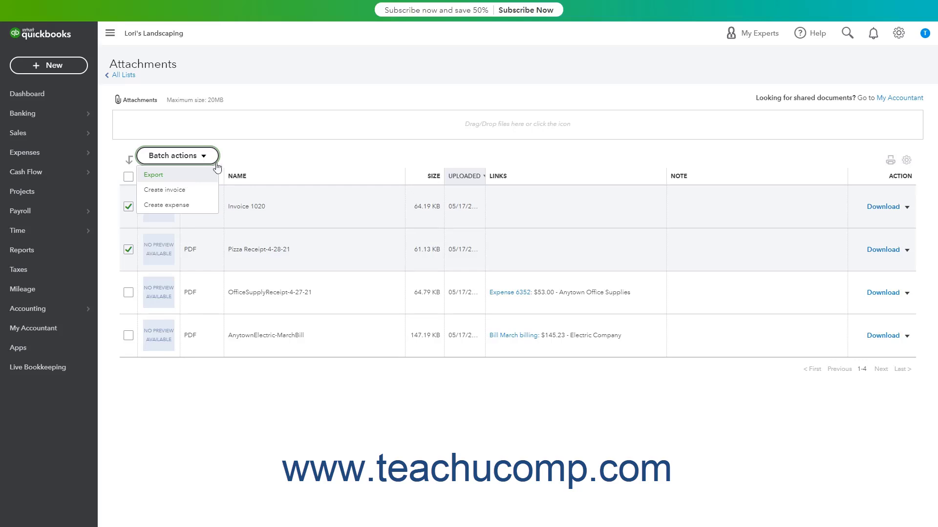
click(248, 163)
click(129, 207)
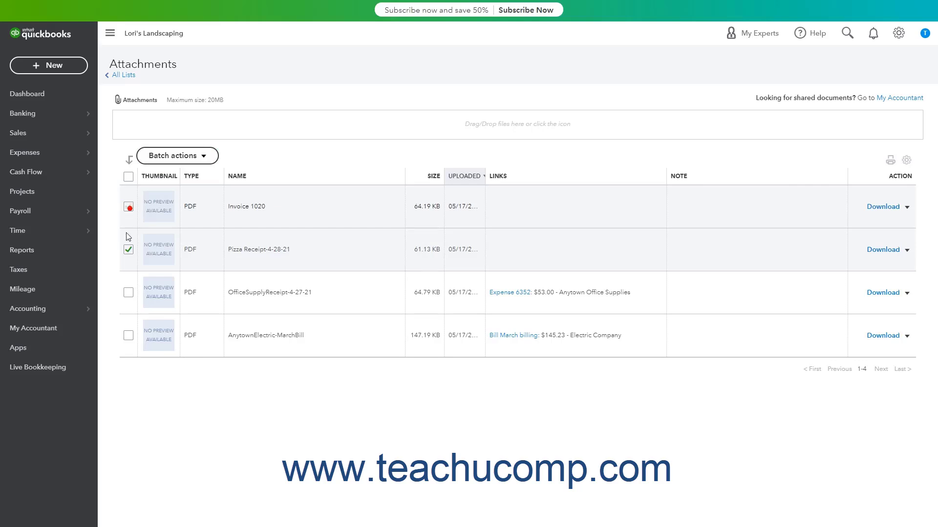
click(128, 250)
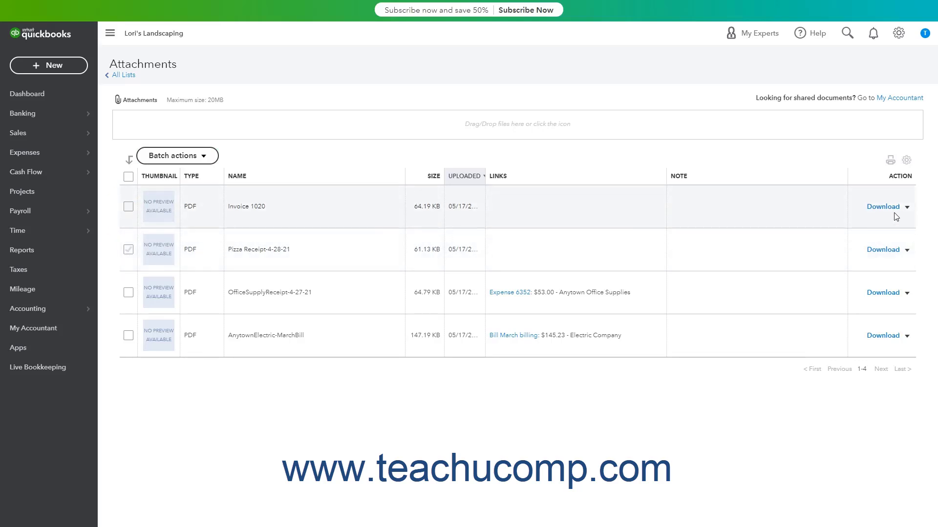
- Open the Invoice 1020 attachment for editing, go through its file name and notes fields, and save it
click(906, 207)
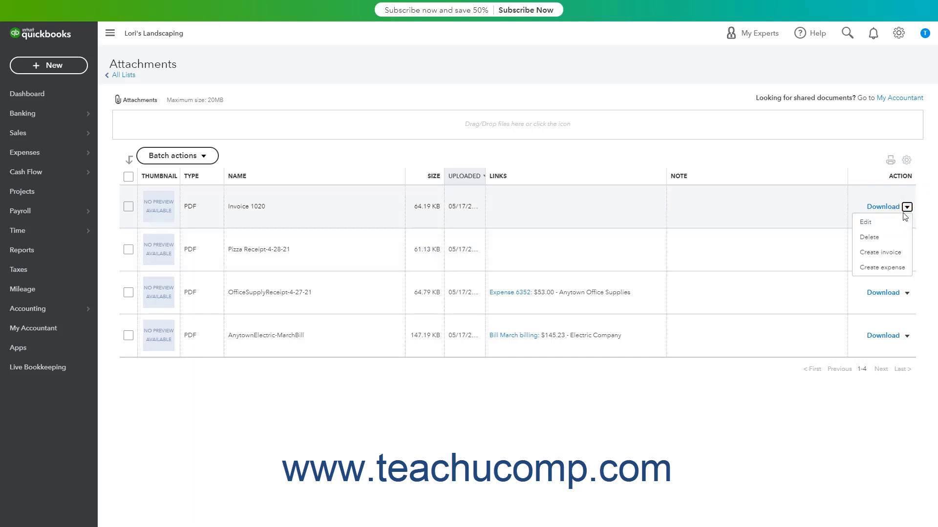
click(891, 225)
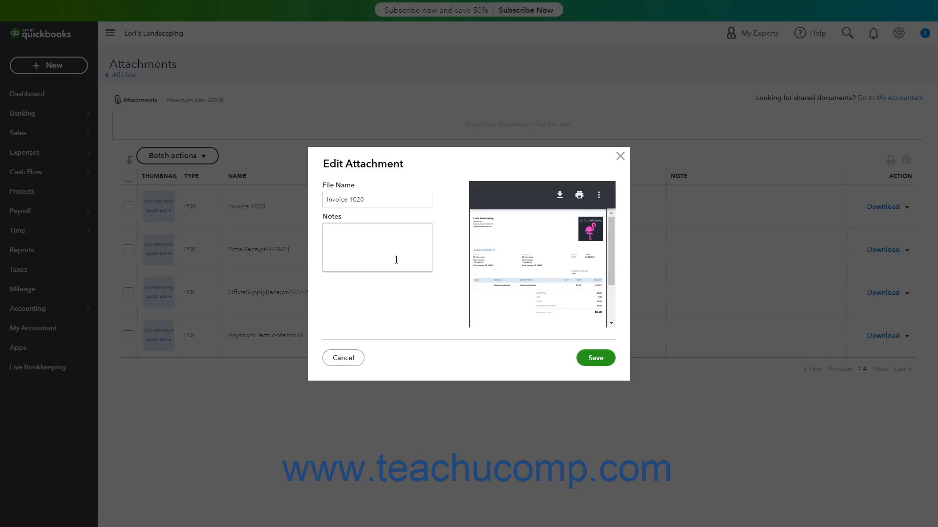
triple_click(372, 201)
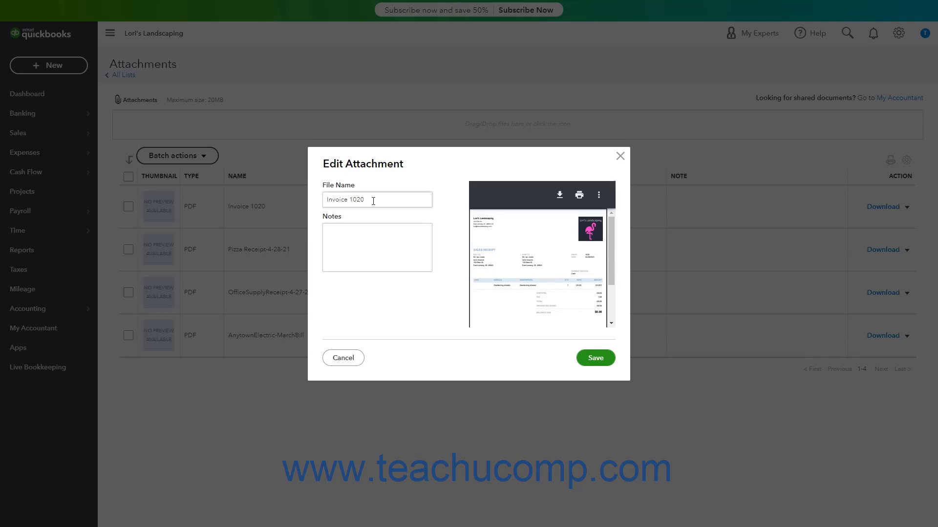
click(368, 246)
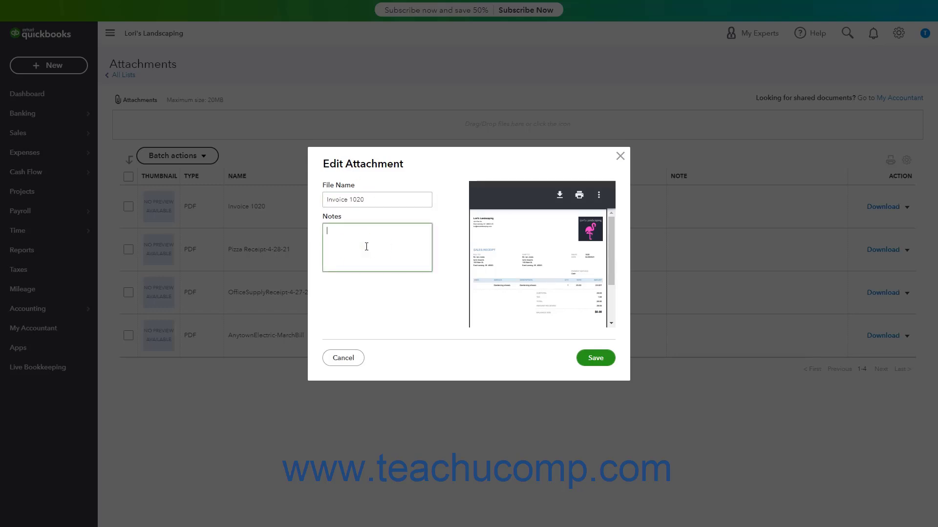
click(590, 359)
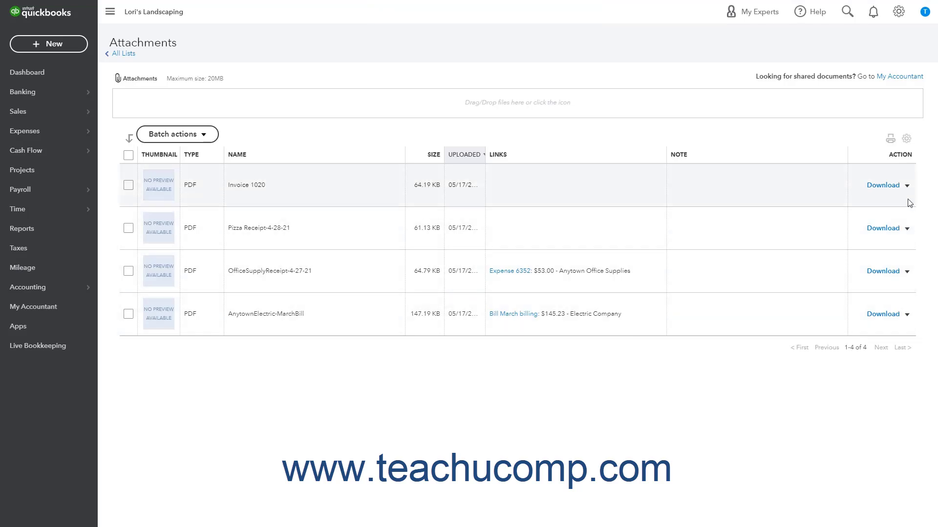
- Start deleting the Invoice 1020 attachment and decline the deletion confirmation
click(907, 186)
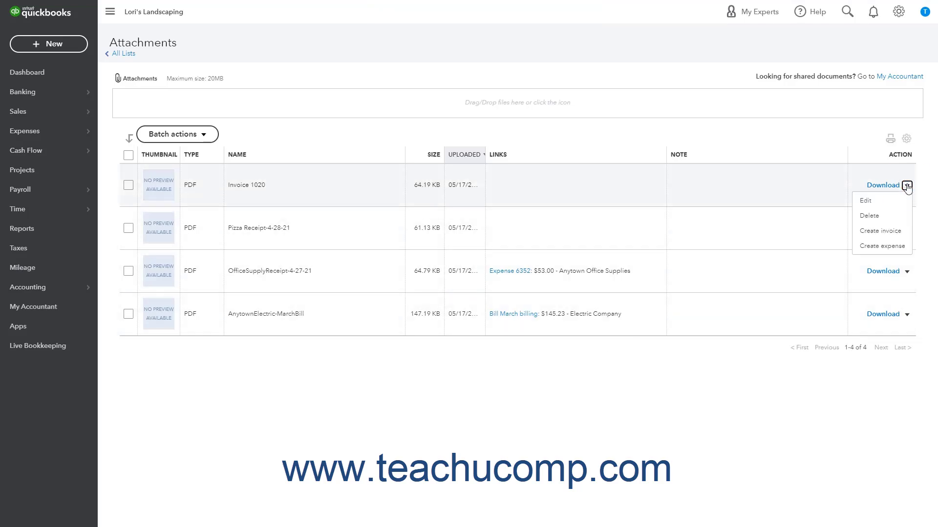
click(897, 217)
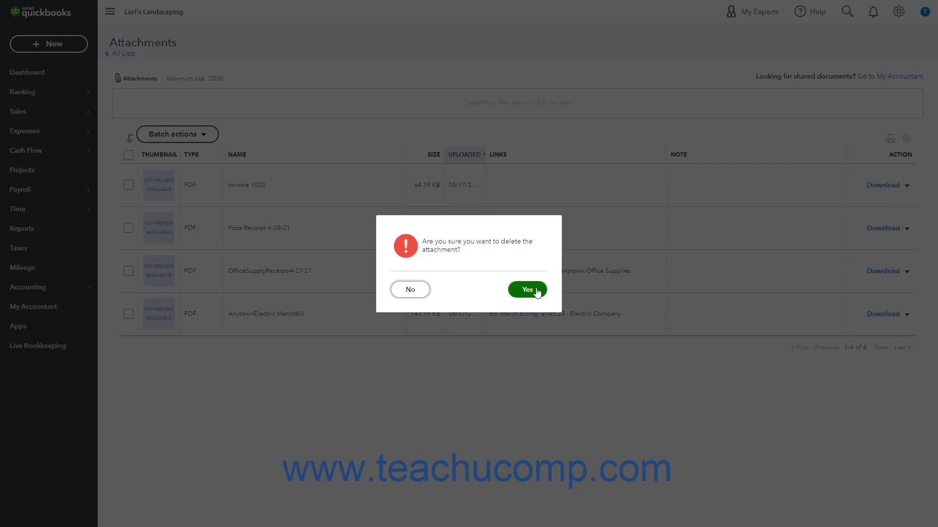
click(423, 296)
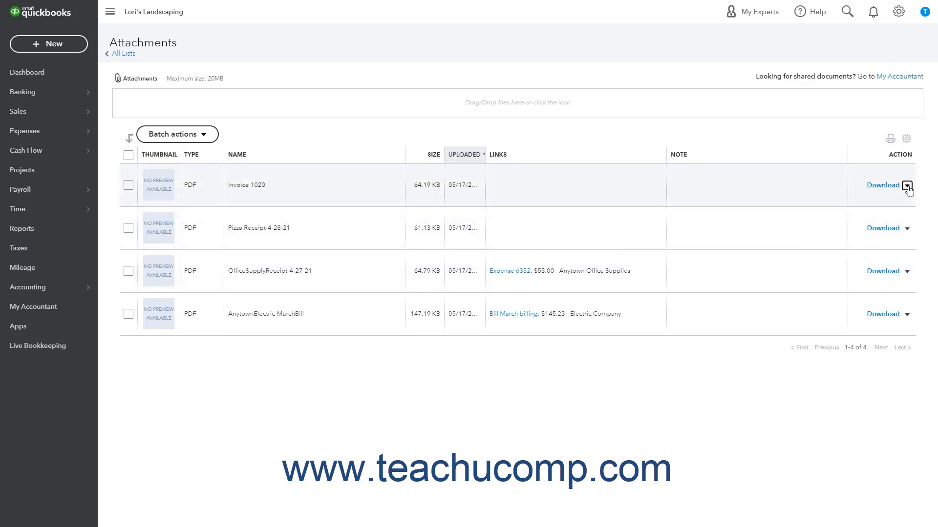
- Start a new invoice from the Invoice 1020 attachment, check the attached file, and close the form without saving
click(907, 186)
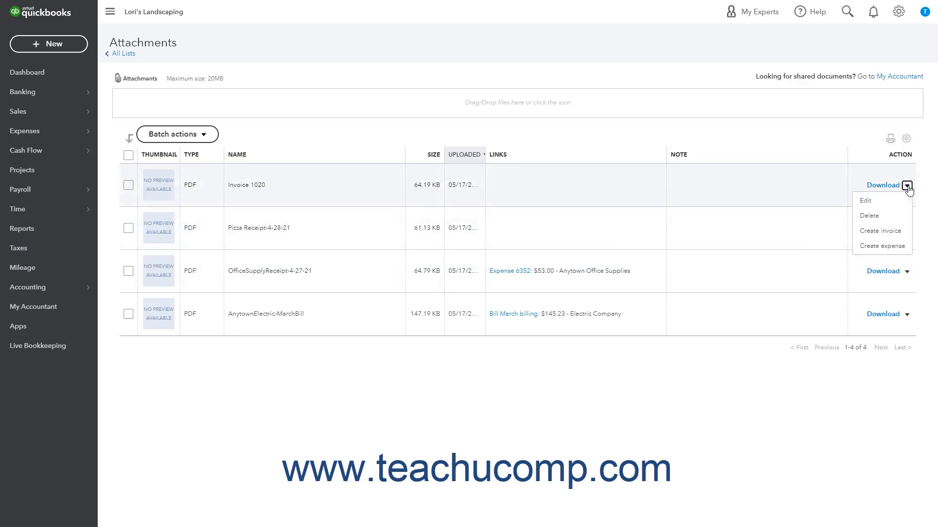
click(897, 233)
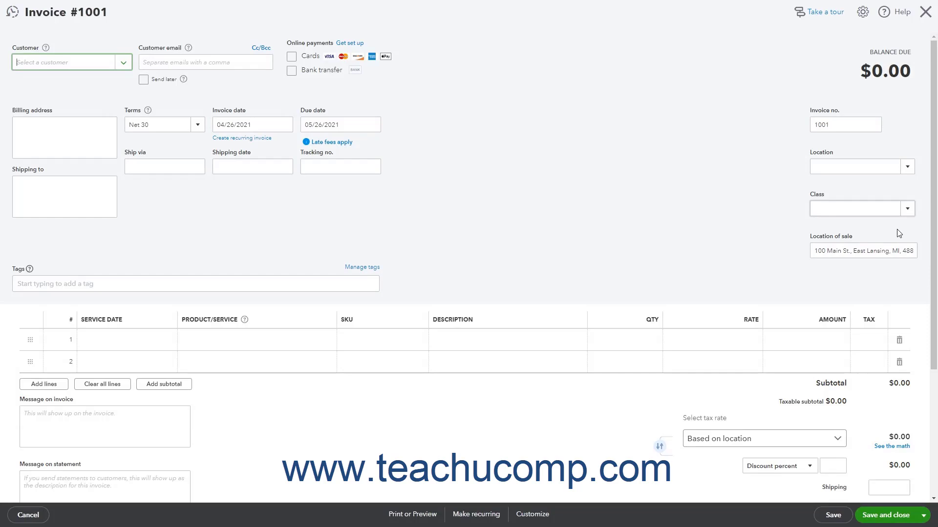
scroll(581, 313, down, 3)
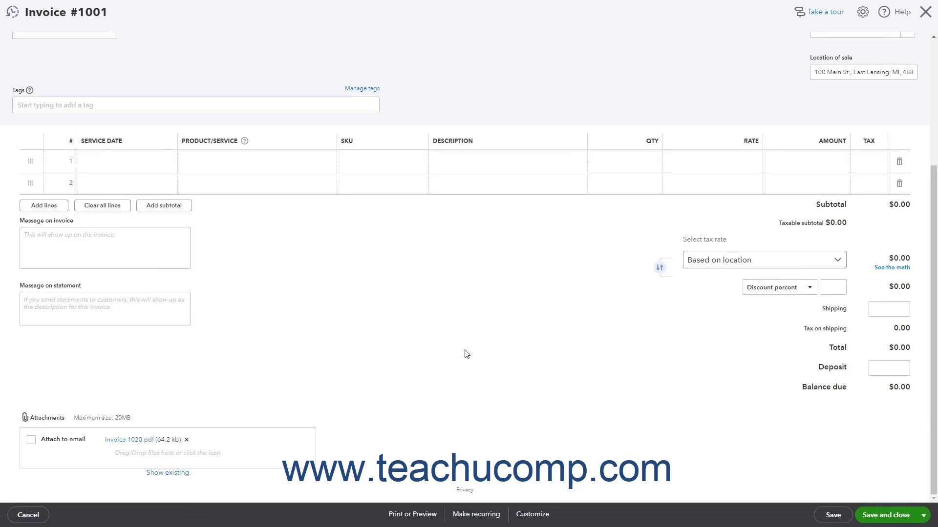
click(925, 12)
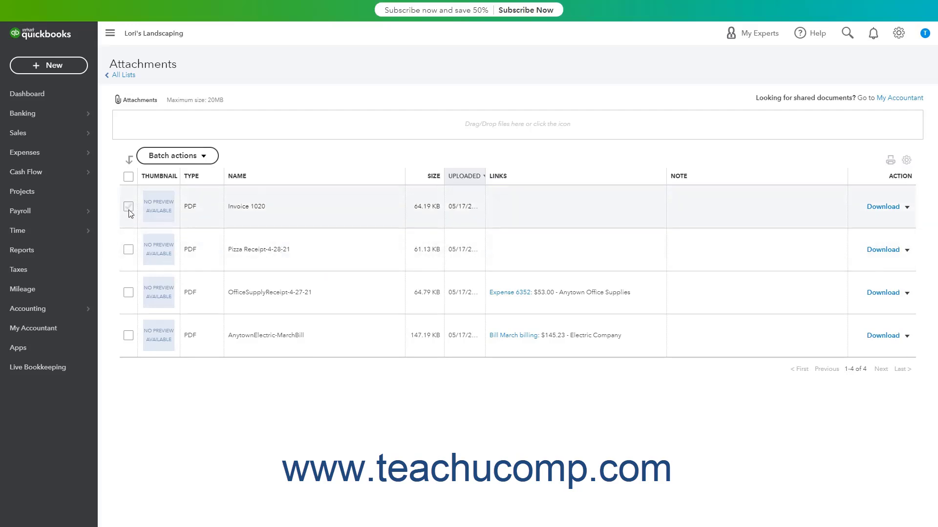
- Start one invoice from both Invoice 1020 and Pizza Receipt-4-28-21, check its attachments, close it unsaved, and clear the selection
click(128, 208)
click(129, 251)
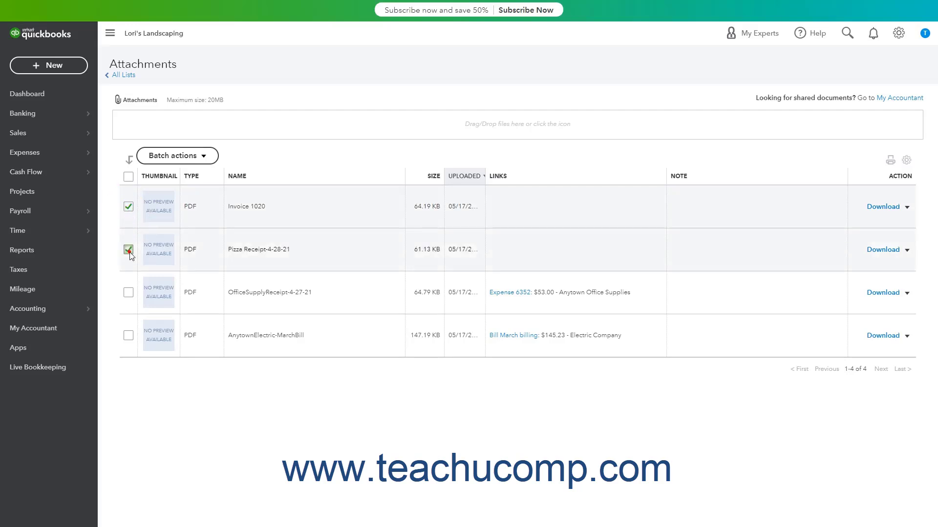
click(208, 162)
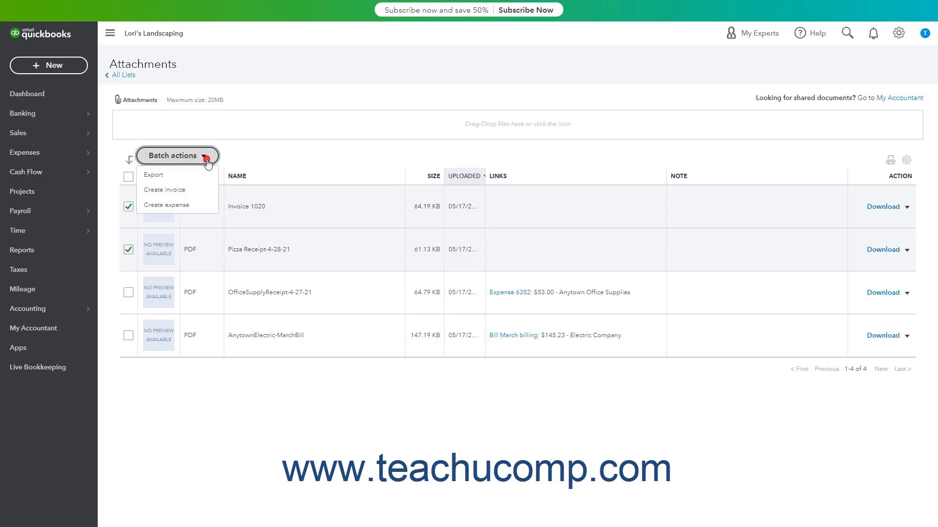
click(197, 195)
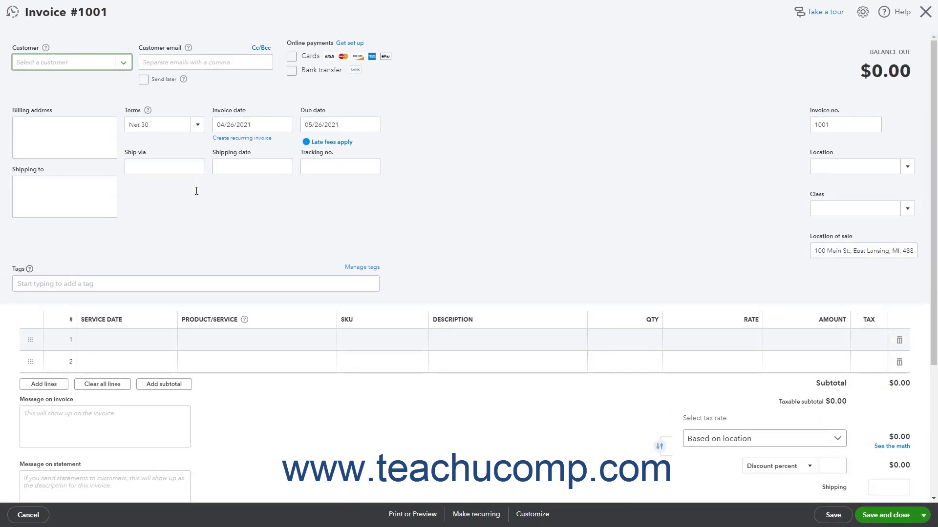
scroll(248, 315, down, 1)
scroll(247, 315, down, 3)
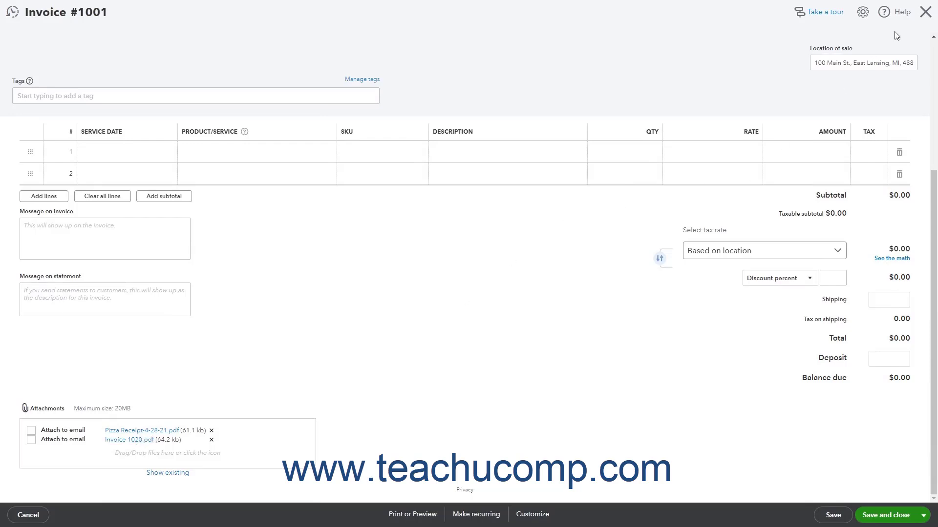
click(925, 12)
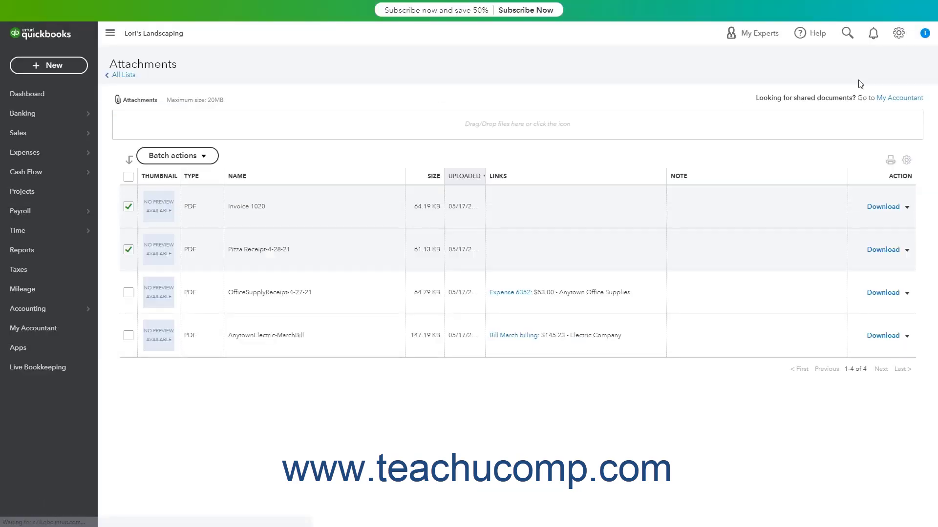
click(128, 251)
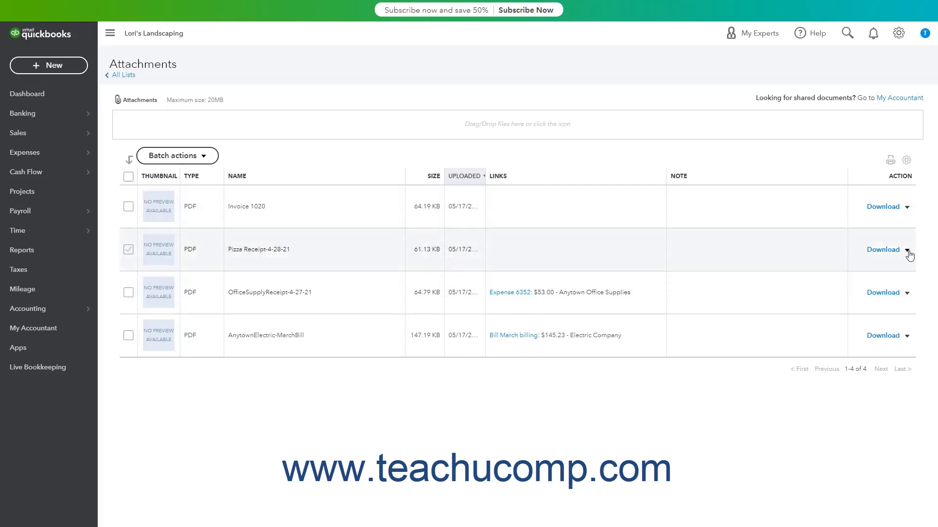
- Start a new expense from the Pizza Receipt-4-28-21 attachment, check the attached file, and close the form without saving
click(906, 250)
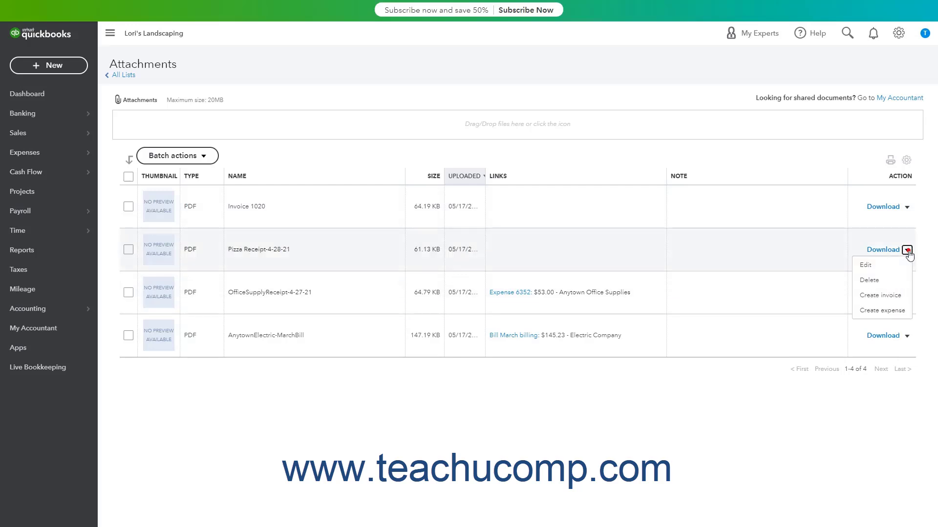
click(897, 313)
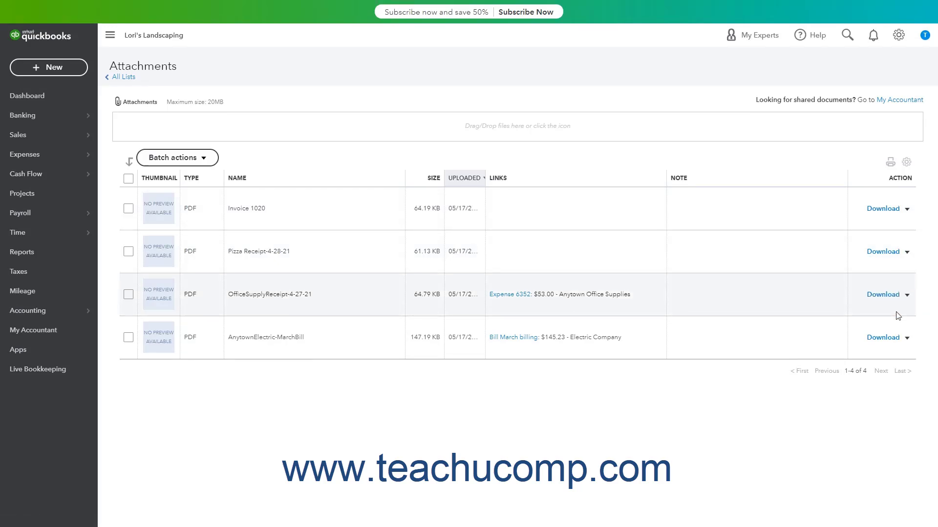
scroll(406, 236, down, 1)
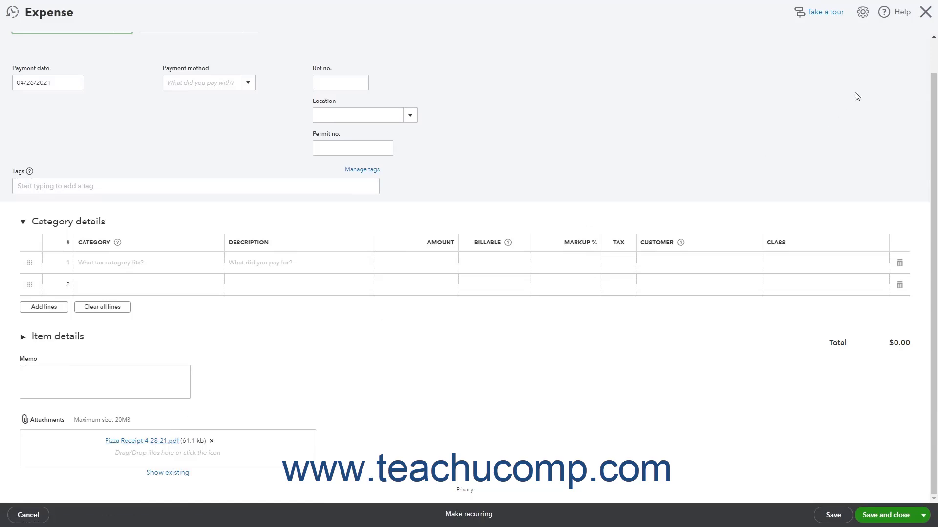
click(920, 17)
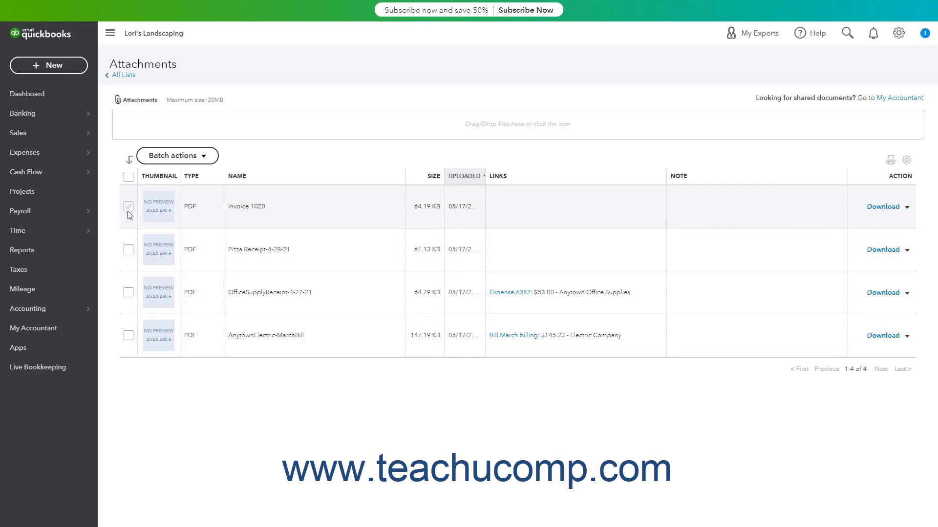
- Start one expense from both Invoice 1020 and Pizza Receipt-4-28-21 as a batch, check its attachments, and close it unsaved
click(129, 215)
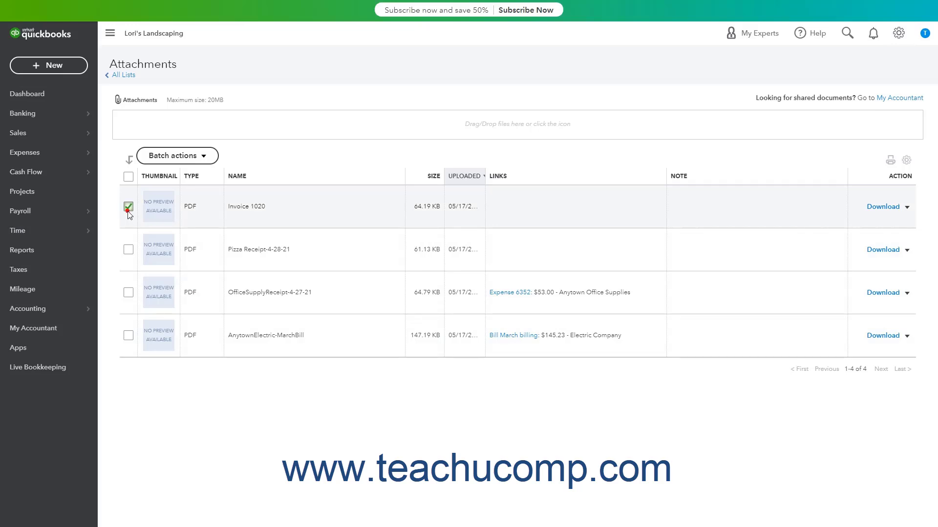
click(128, 259)
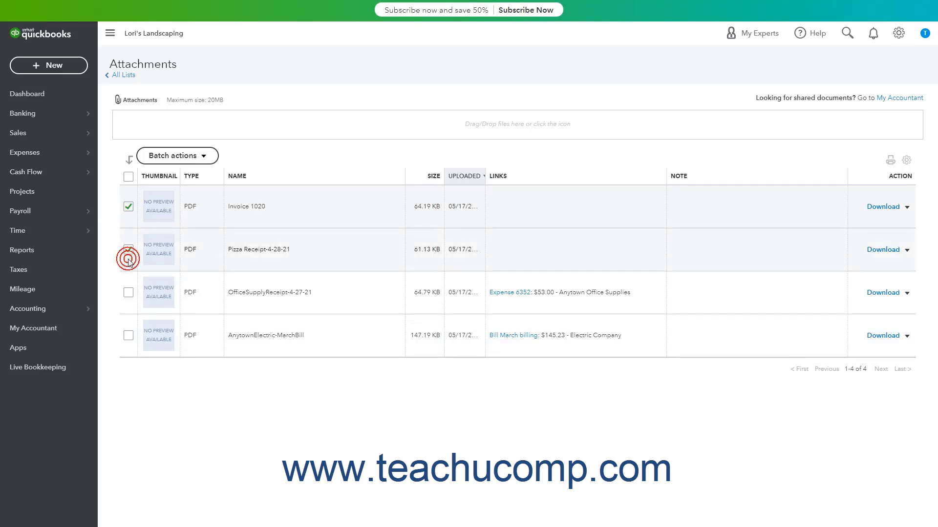
click(191, 156)
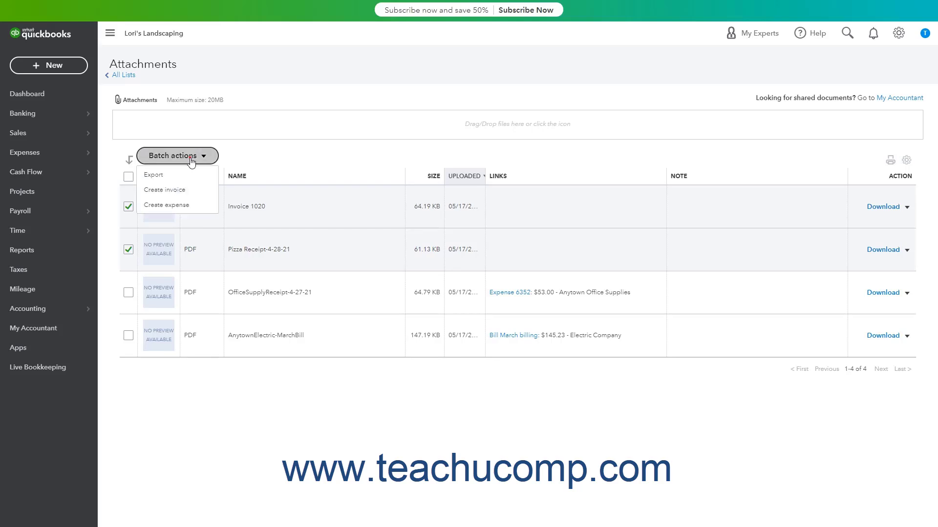
click(186, 204)
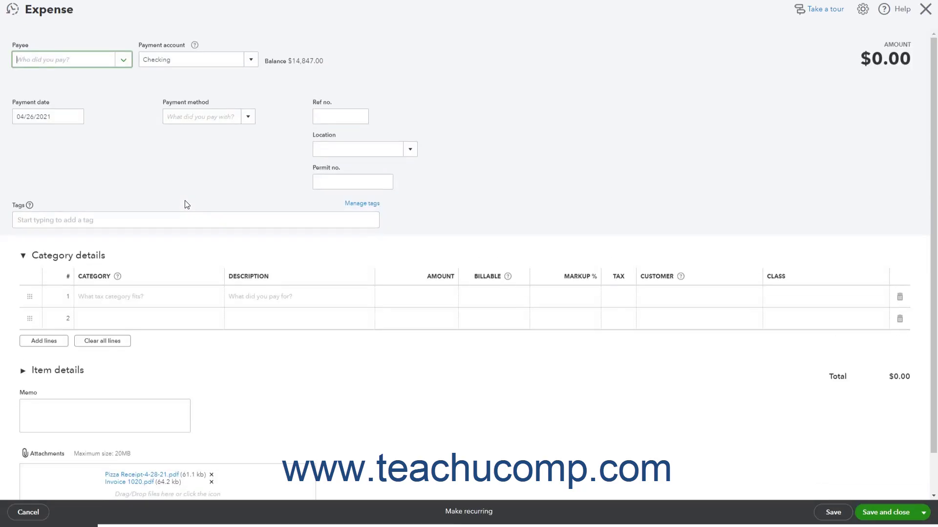
scroll(236, 268, down, 1)
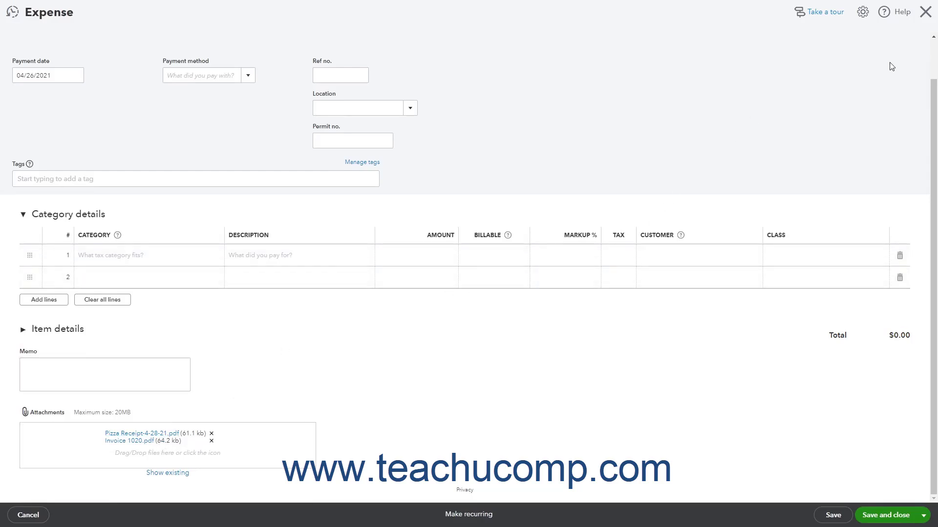
click(925, 12)
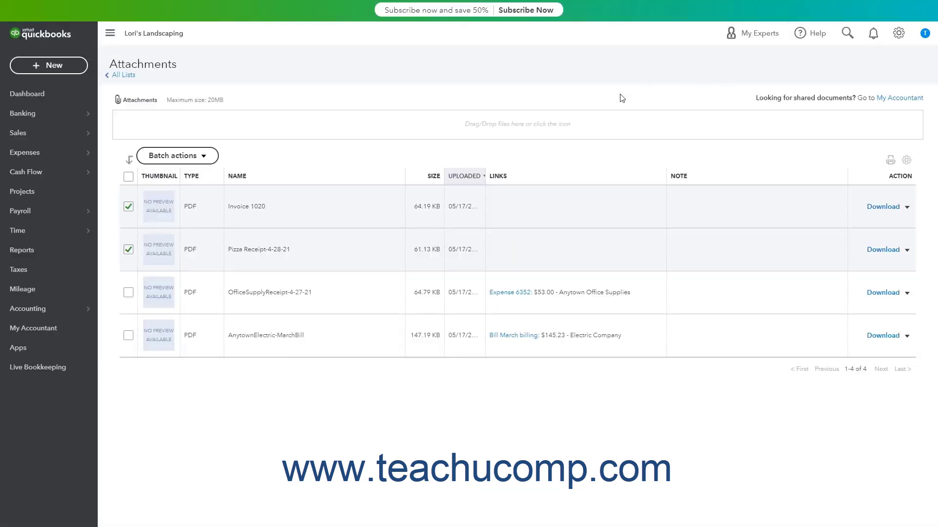